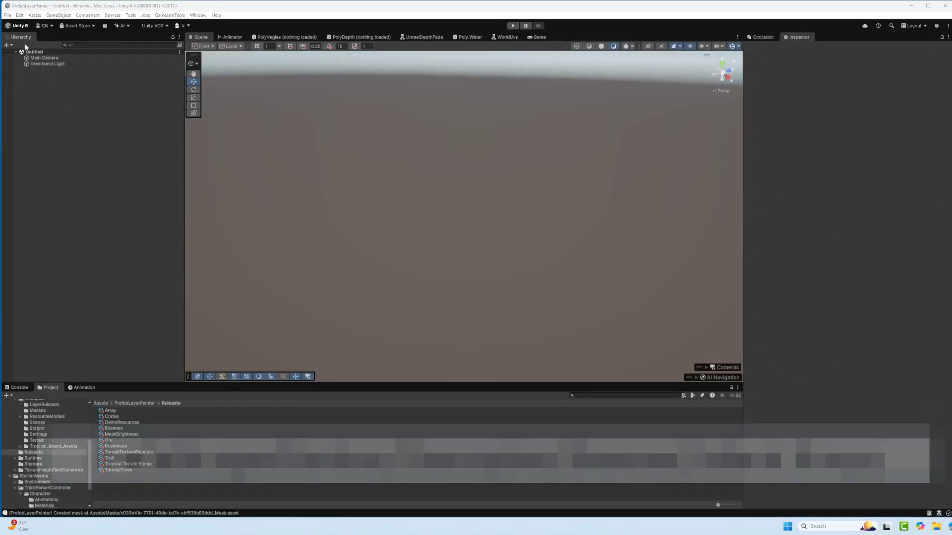
# Open the Island Empty scene from the PrefabLayerPainter/Examples/Scenes folder.
pyautogui.click(9, 15)
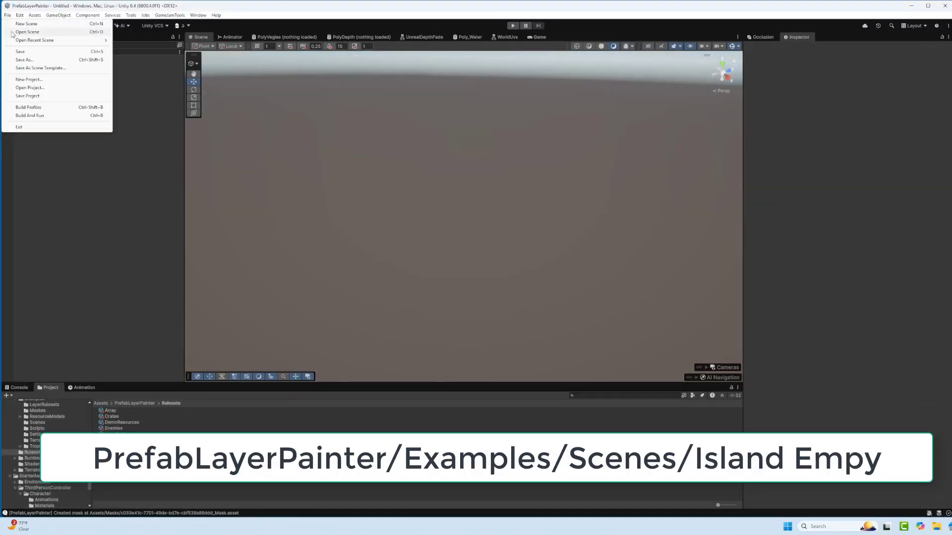
pyautogui.click(29, 32)
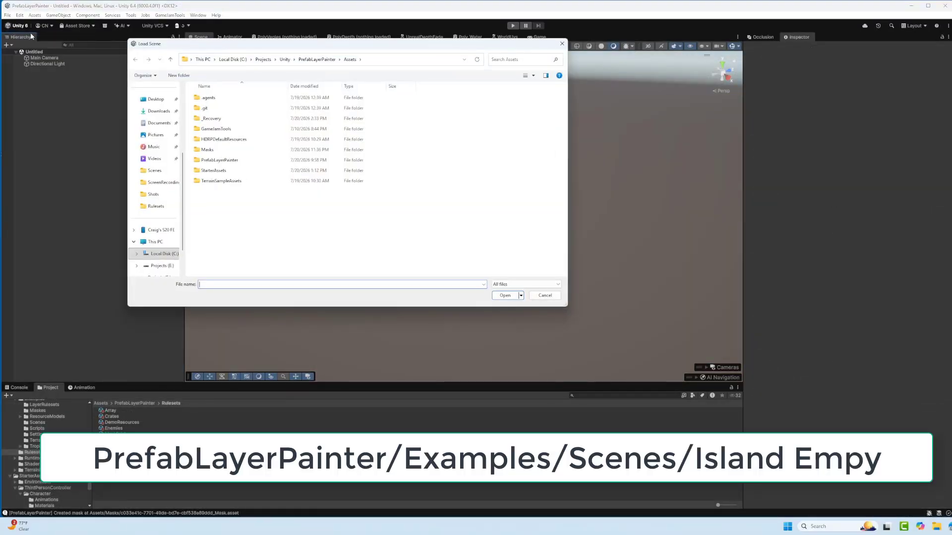
pyautogui.doubleClick(228, 159)
pyautogui.doubleClick(218, 129)
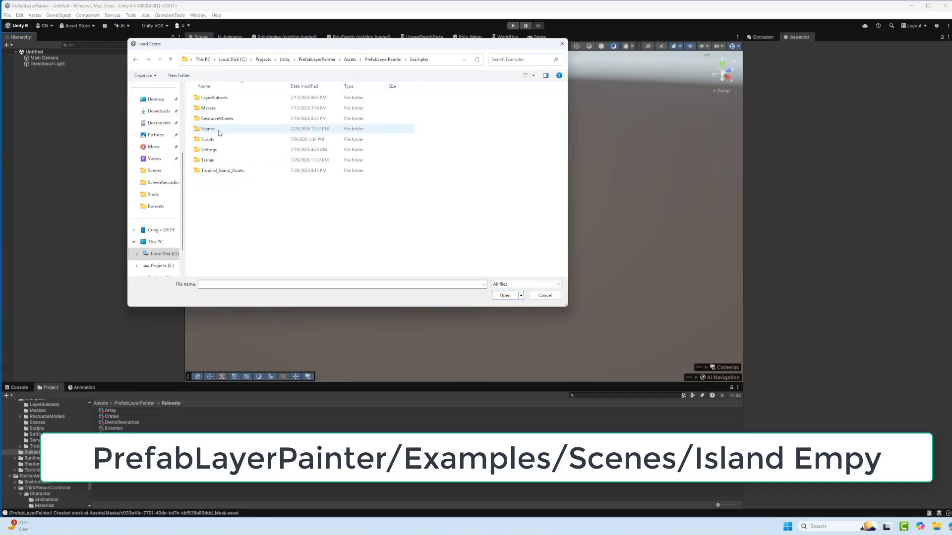
pyautogui.doubleClick(224, 131)
pyautogui.click(218, 108)
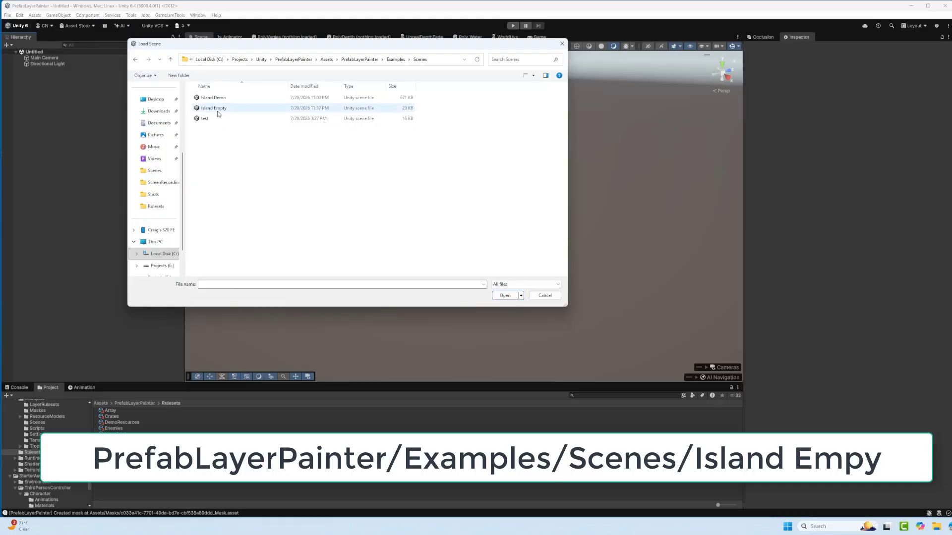
pyautogui.click(504, 296)
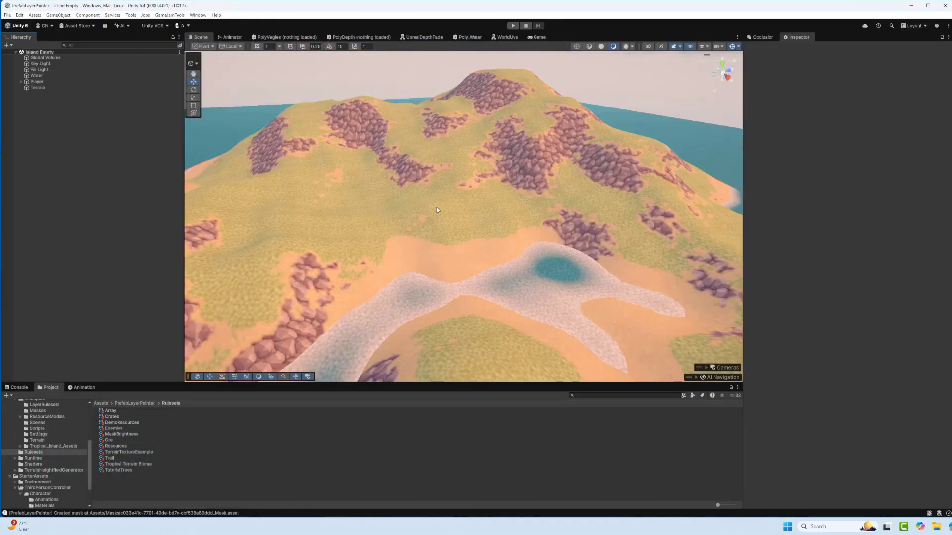
# Add a Prefab Layer Painter object to the scene and assign Terrain as its target terrain.
pyautogui.moveTo(437, 210); pyautogui.dragTo(545, 188, button='right')
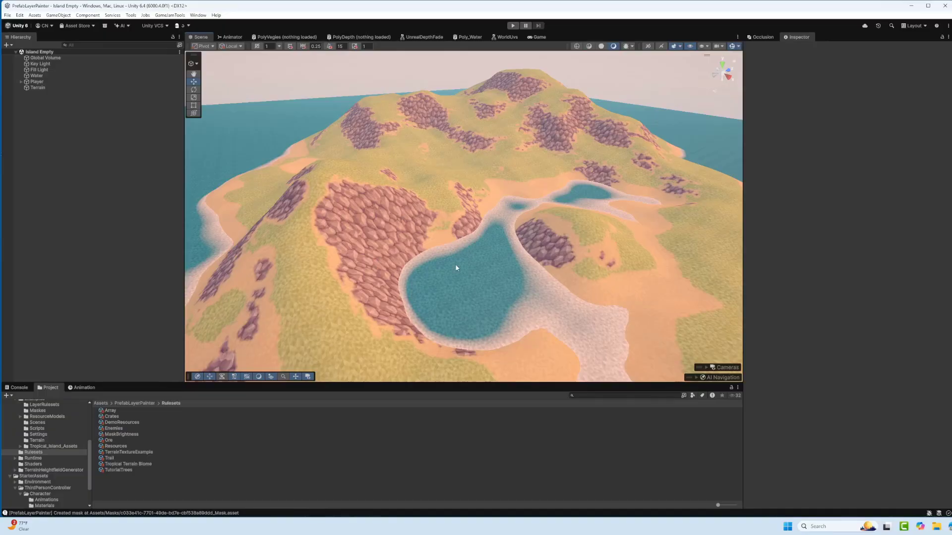
pyautogui.moveTo(561, 136); pyautogui.dragTo(330, 205, button='right')
pyautogui.moveTo(390, 183); pyautogui.dragTo(253, 196, button='right')
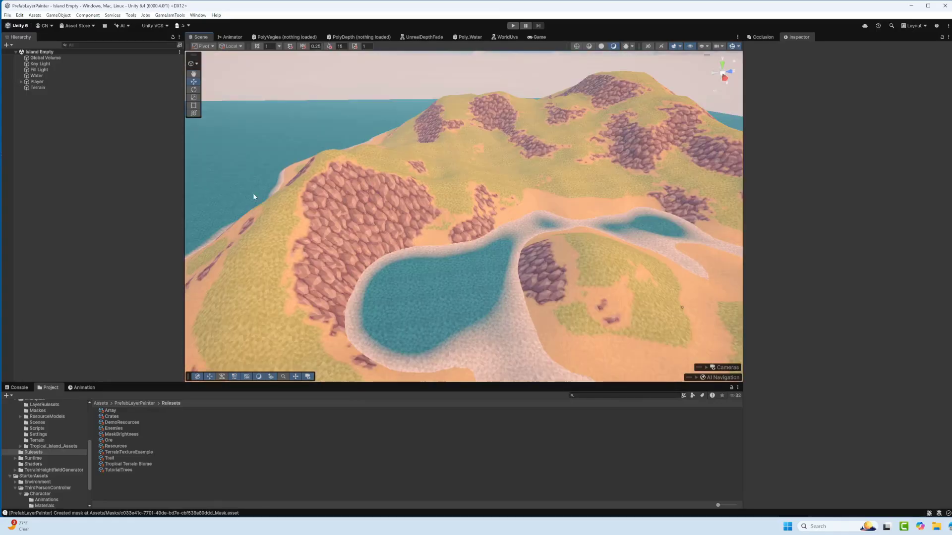
pyautogui.rightClick(45, 148)
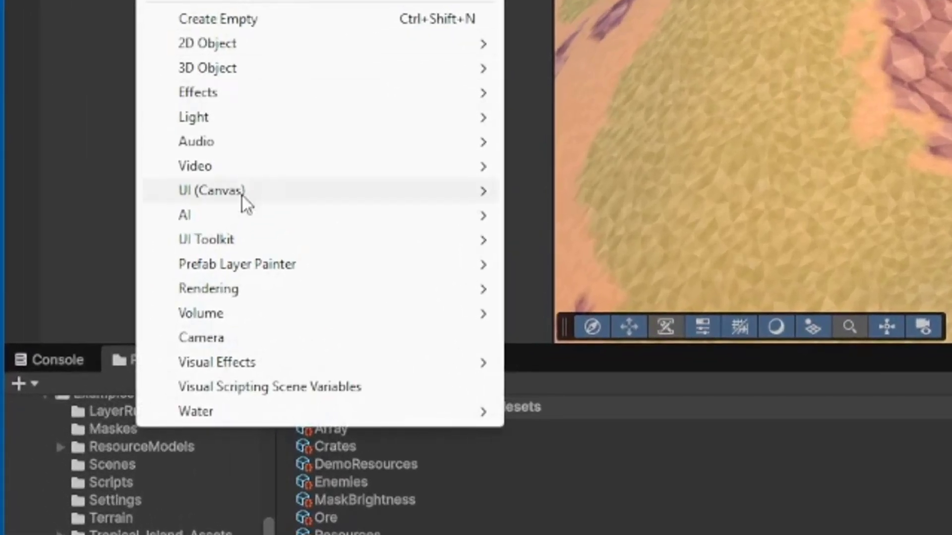
pyautogui.moveTo(217, 279)
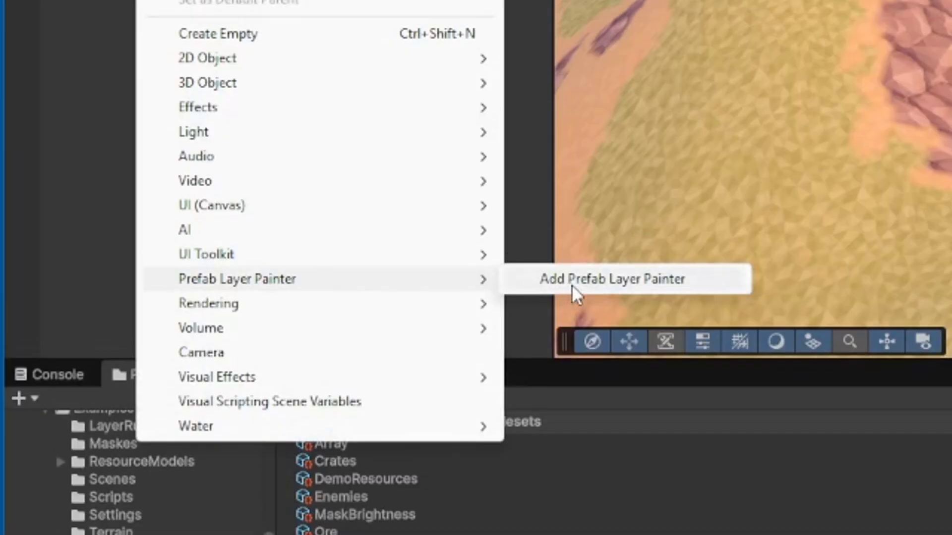
pyautogui.click(570, 270)
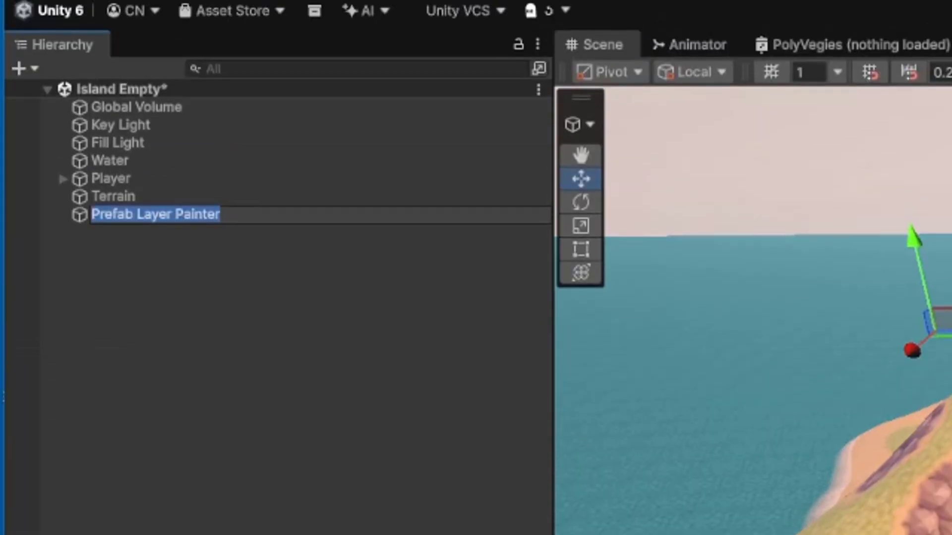
pyautogui.press('Return')
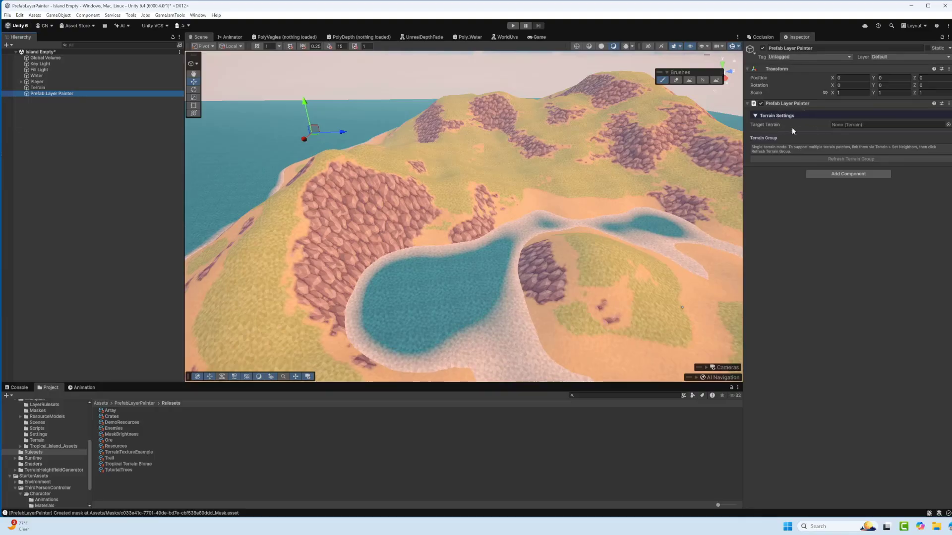
pyautogui.moveTo(45, 89)
pyautogui.mouseDown()
pyautogui.moveTo(612, 230)
pyautogui.moveTo(852, 126)
pyautogui.mouseUp()
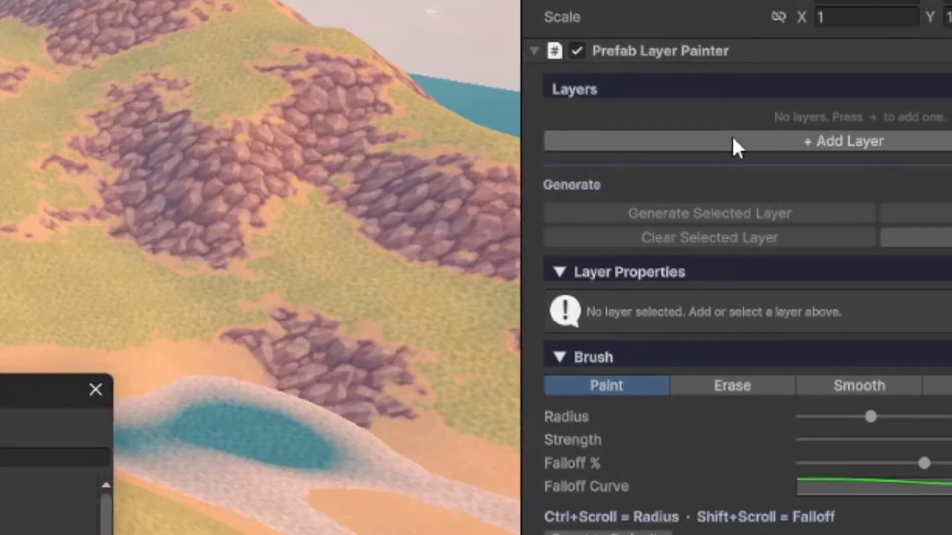
# Start adding a layer with a new layer ruleset, choosing the Assets/Masks folder for mask files.
pyautogui.click(513, 255)
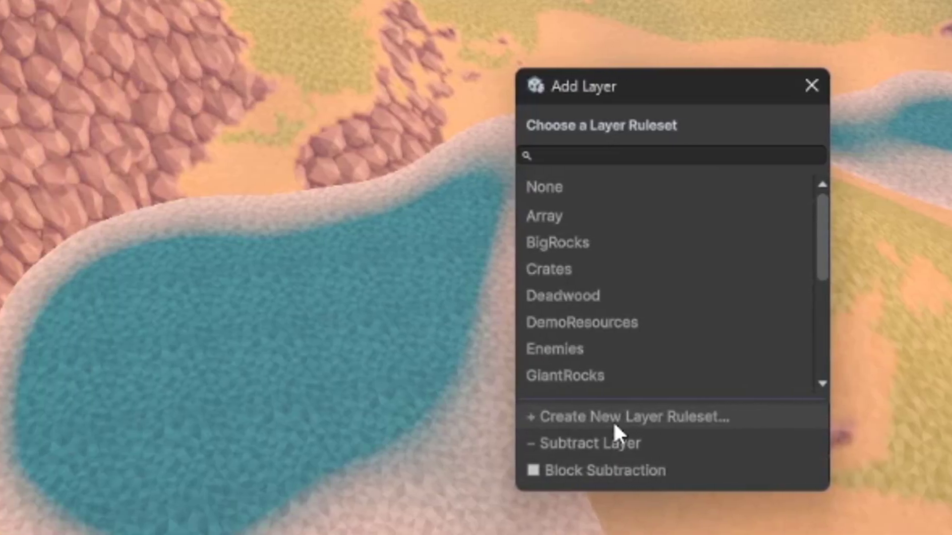
pyautogui.click(465, 421)
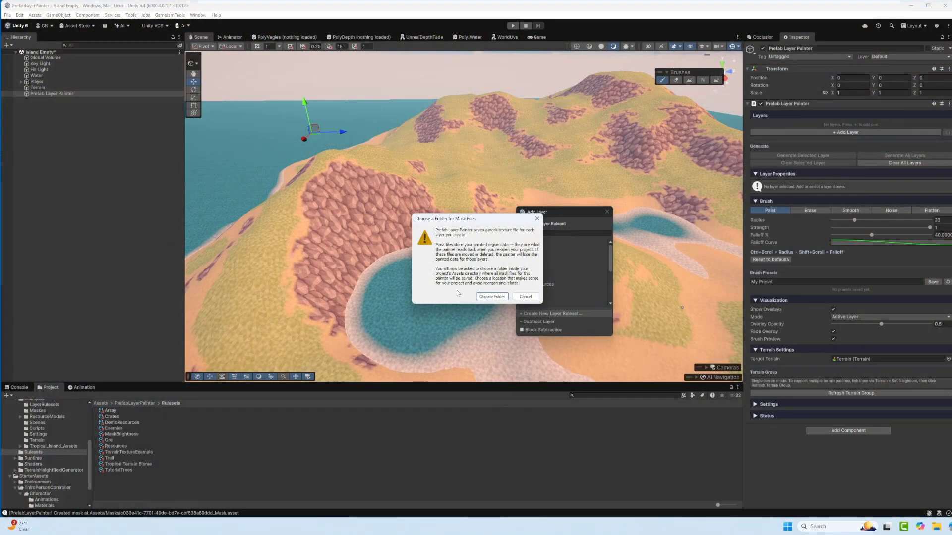
pyautogui.click(491, 297)
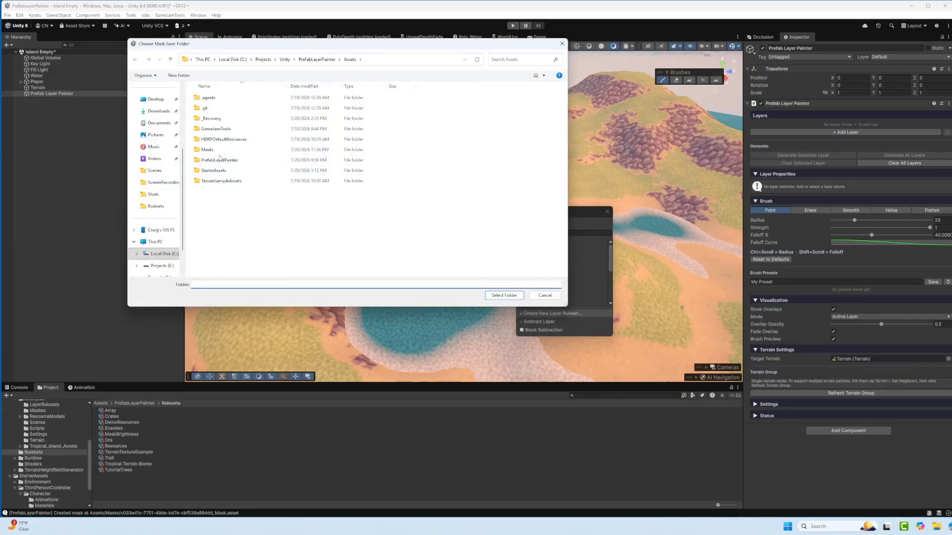
pyautogui.doubleClick(208, 150)
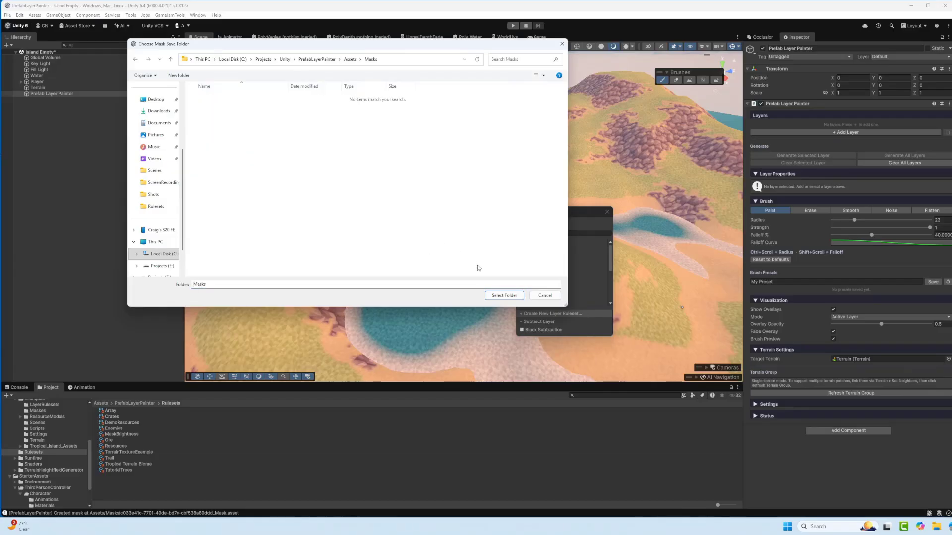
pyautogui.click(503, 295)
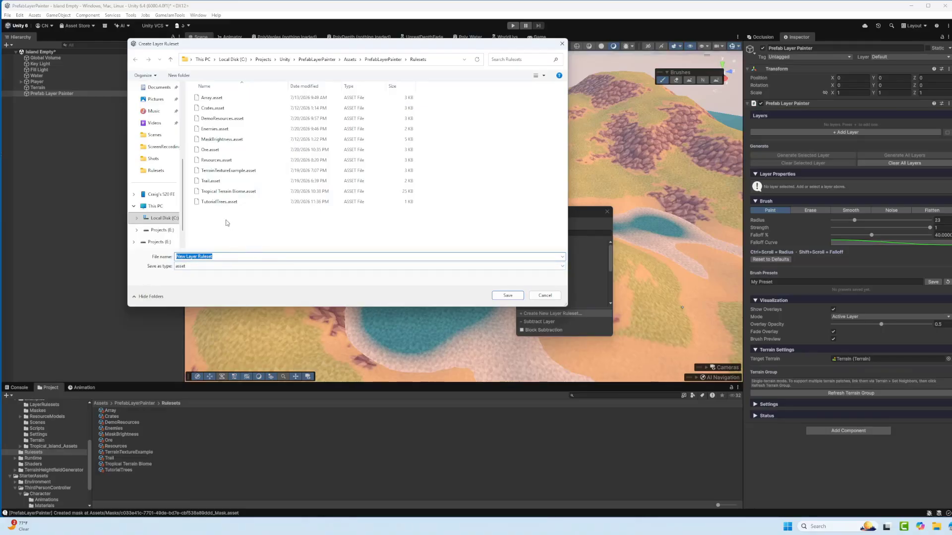
# Save the new layer ruleset as TutorialTrees.asset in the Rulesets folder, replacing the existing file.
pyautogui.click(218, 203)
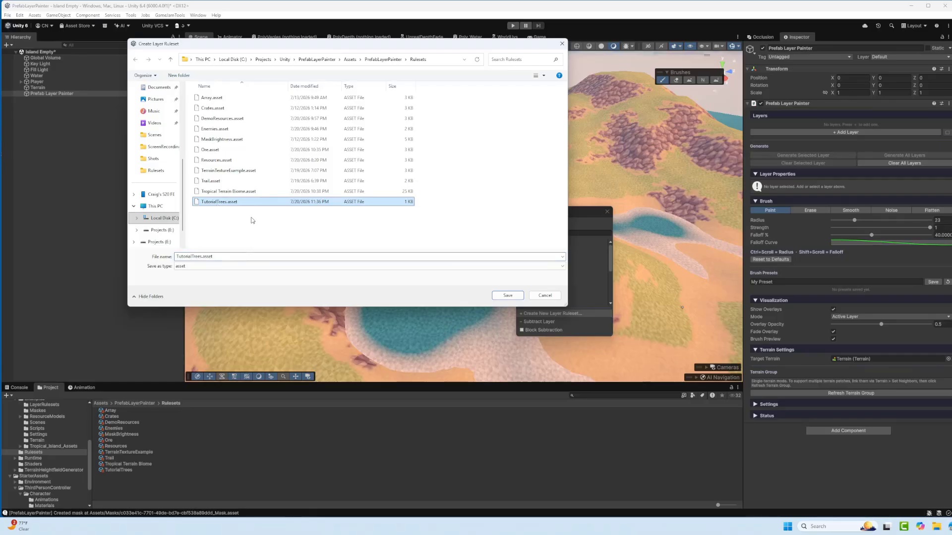
pyautogui.click(507, 297)
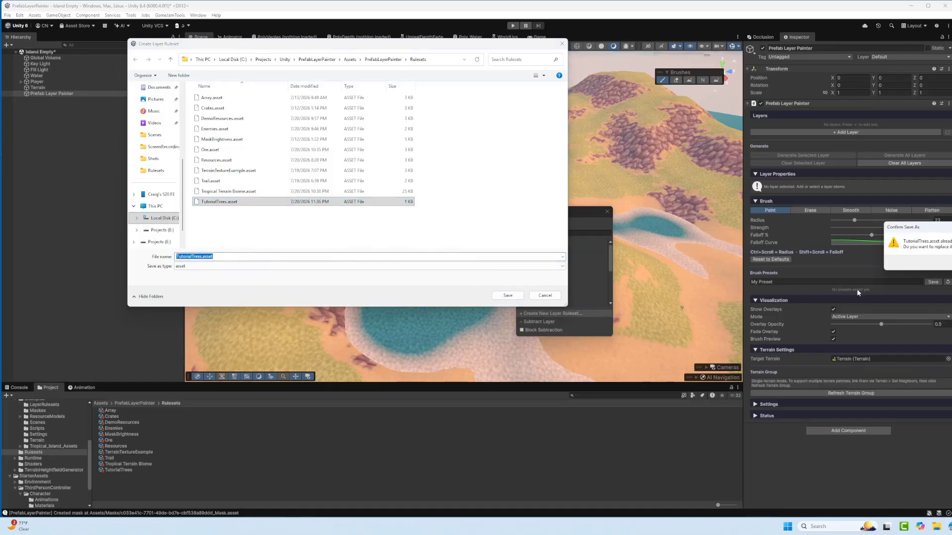
pyautogui.click(951, 279)
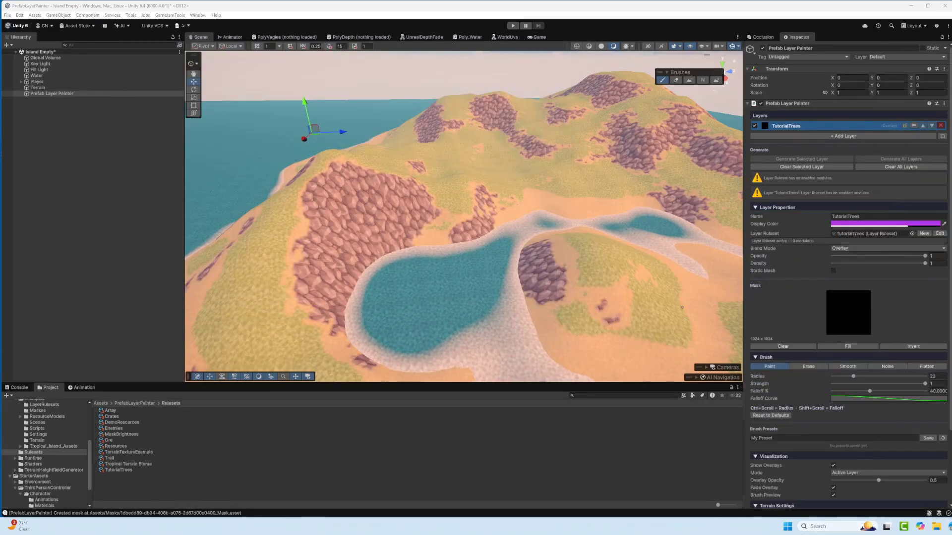
# Add a Terrain Tree Scatter module to the TutorialTrees ruleset.
pyautogui.moveTo(951, 72); pyautogui.dragTo(416, 74)
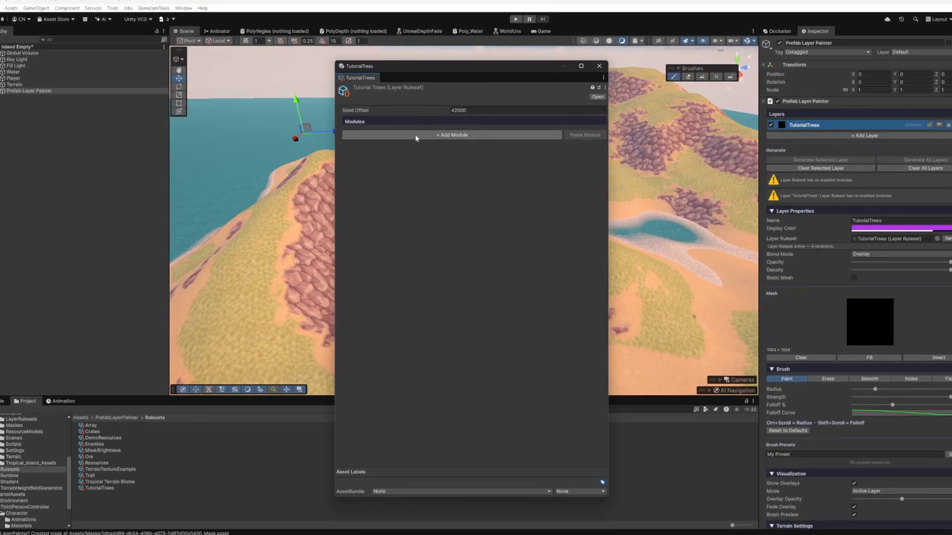
pyautogui.click(417, 138)
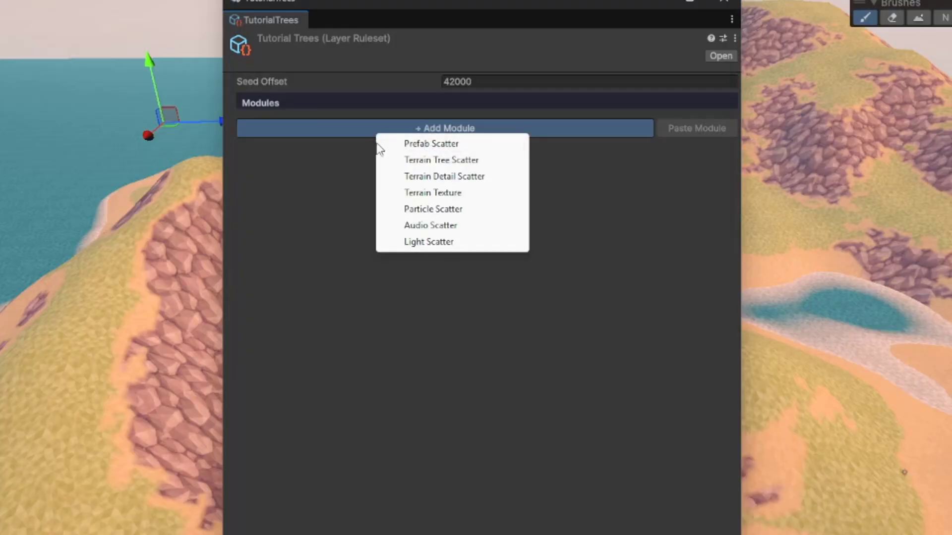
pyautogui.click(408, 164)
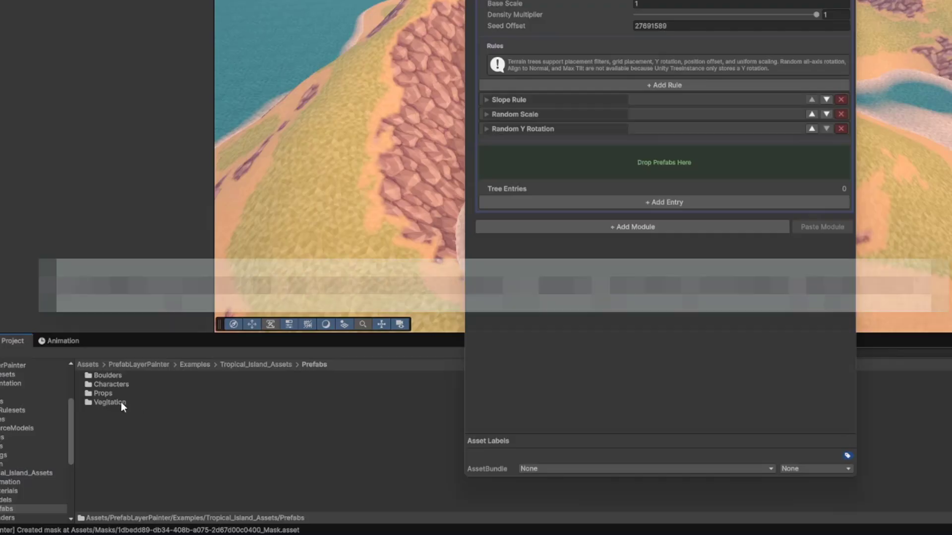
# Add the prefabs PalmTree_01 to PalmTree_05 from the Vegitation folder to the Terrain Tree Scatter module and close the ruleset window.
pyautogui.doubleClick(120, 403)
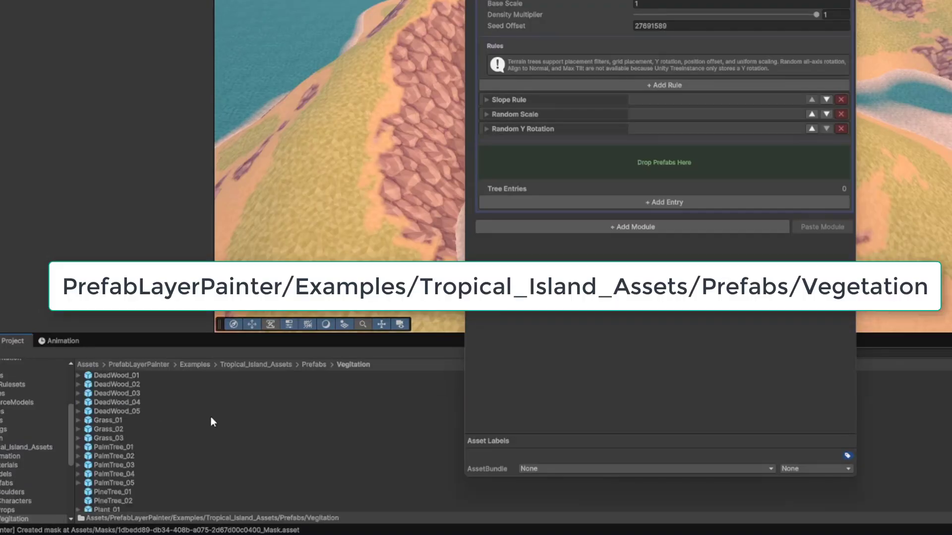
pyautogui.scroll(-2, 211, 419)
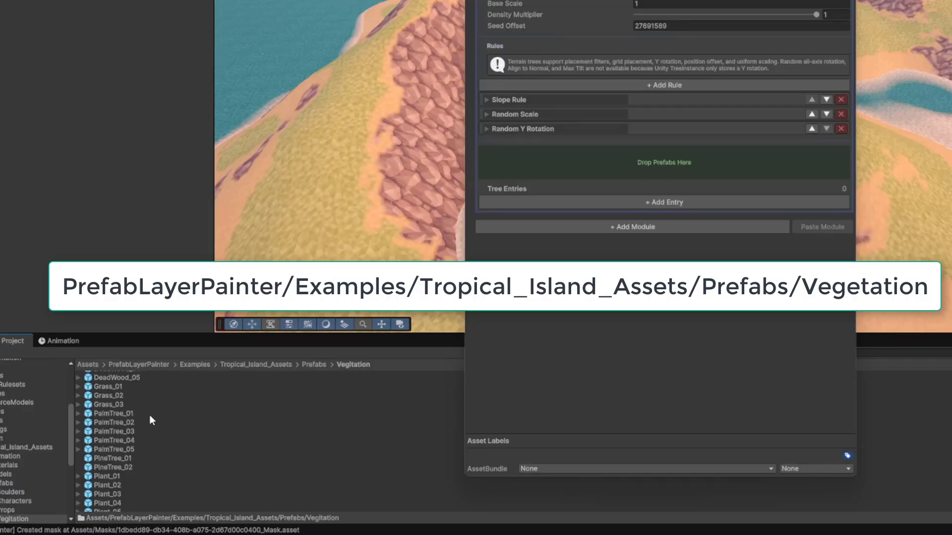
pyautogui.click(127, 415)
pyautogui.keyDown('ctrl'); pyautogui.click(131, 424); pyautogui.keyUp('ctrl')
pyautogui.keyDown('ctrl'); pyautogui.click(129, 432); pyautogui.keyUp('ctrl')
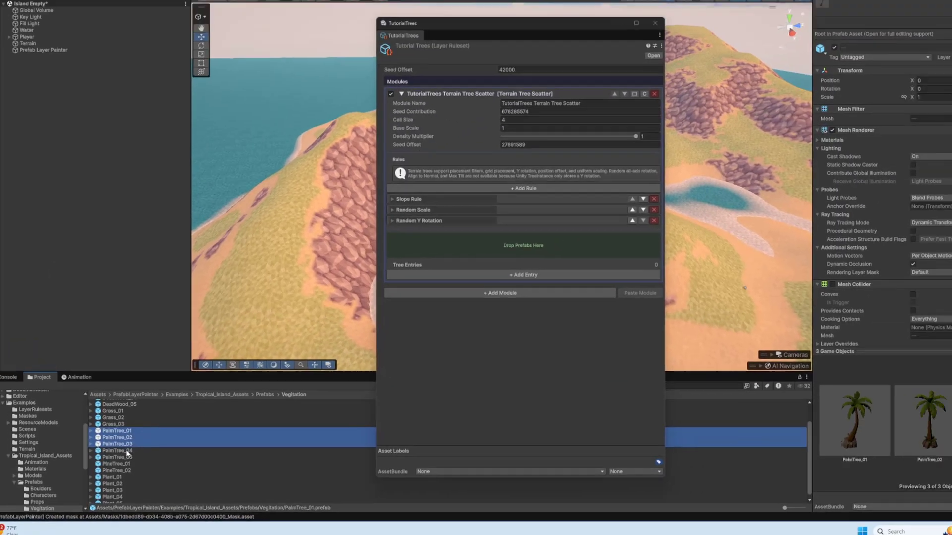
pyautogui.keyDown('ctrl'); pyautogui.click(127, 453); pyautogui.keyUp('ctrl')
pyautogui.keyDown('ctrl'); pyautogui.click(127, 459); pyautogui.keyUp('ctrl')
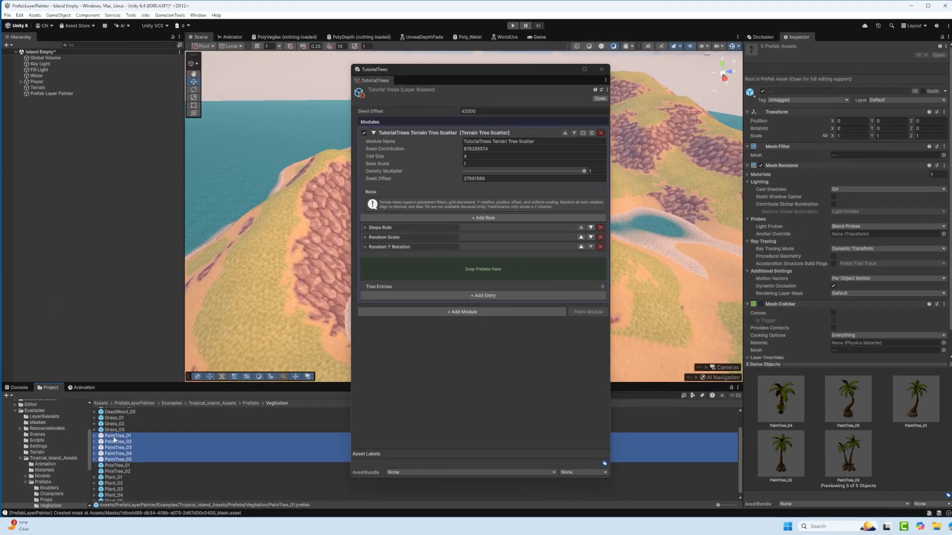
pyautogui.moveTo(331, 449); pyautogui.dragTo(455, 270)
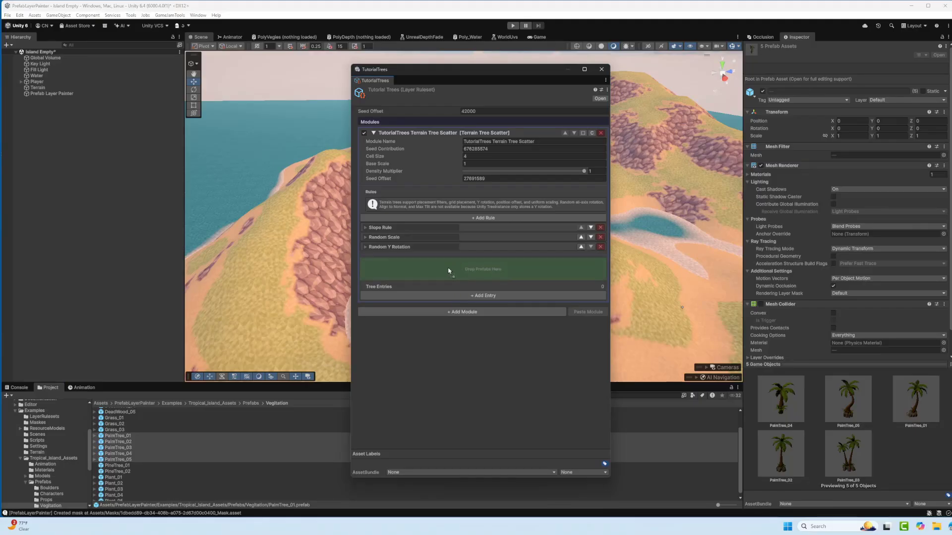
pyautogui.moveTo(449, 271); pyautogui.dragTo(449, 271)
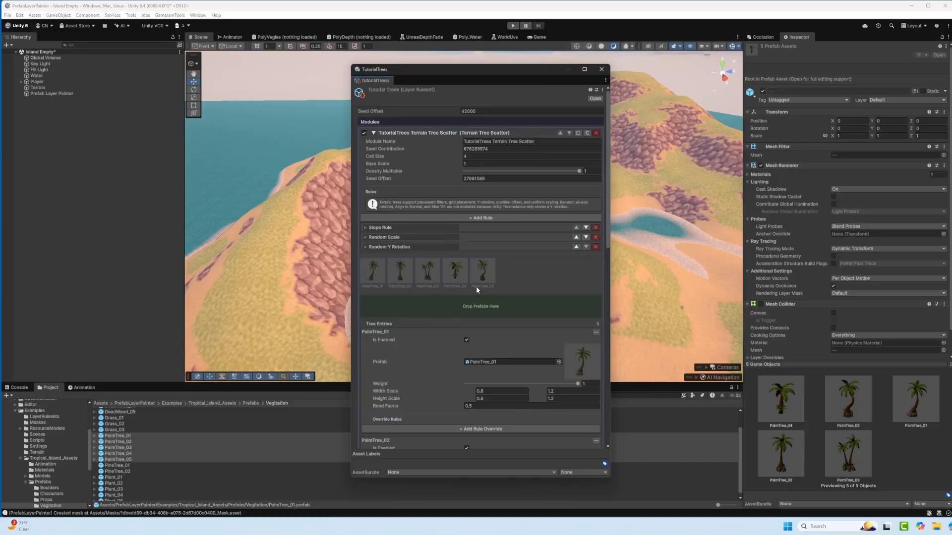
pyautogui.scroll(-10, 476, 287)
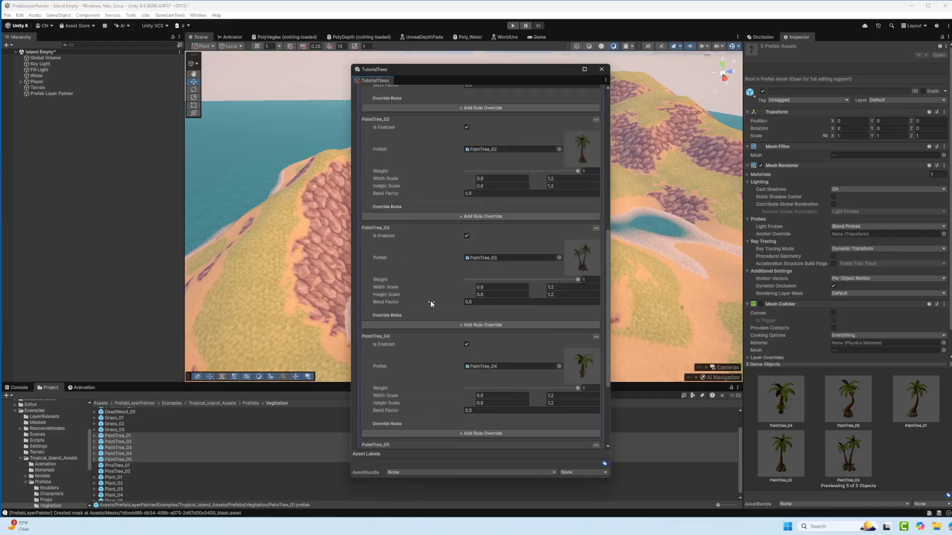
pyautogui.scroll(6, 430, 300)
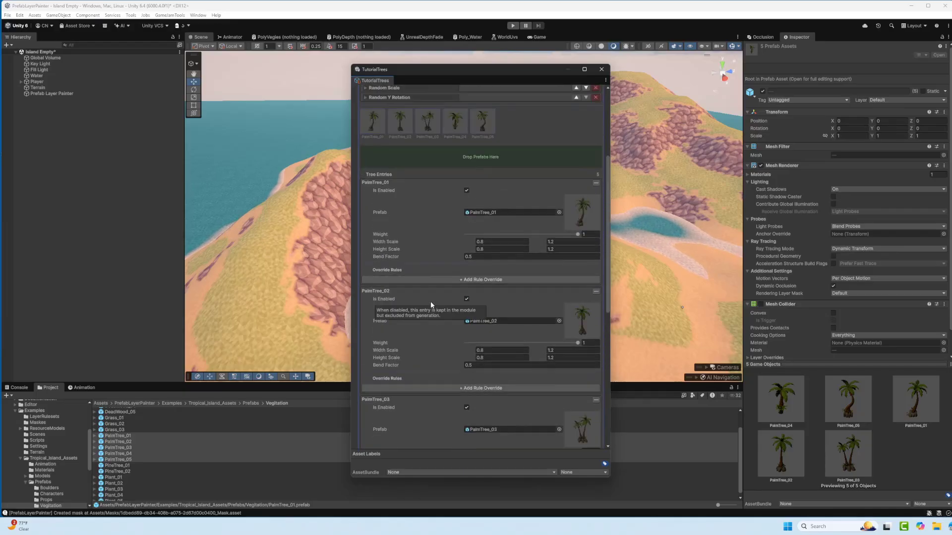
pyautogui.scroll(4, 430, 302)
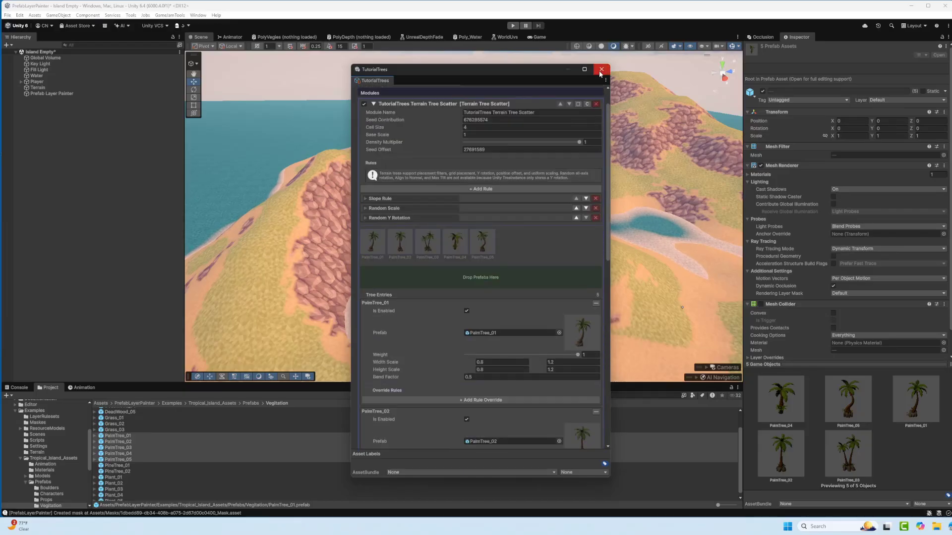
pyautogui.click(600, 70)
# Select the Prefab Layer Painter object and enlarge its paint brush radius to 33.5 over the grassy terrain.
pyautogui.moveTo(516, 222); pyautogui.dragTo(555, 209, button='right')
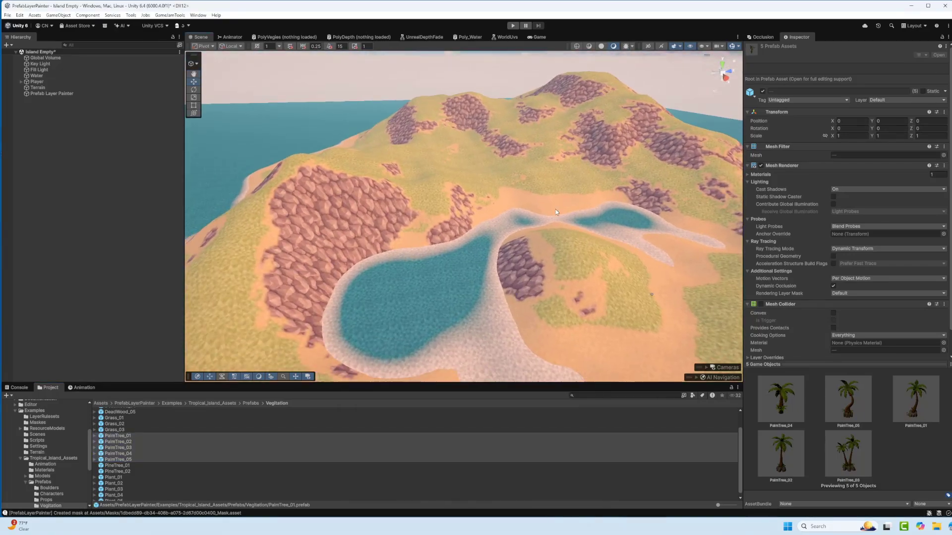
pyautogui.click(50, 94)
pyautogui.moveTo(502, 207)
pyautogui.mouseDown(button='right')
pyautogui.moveTo(517, 213)
pyautogui.moveTo(500, 214)
pyautogui.mouseUp(button='right')
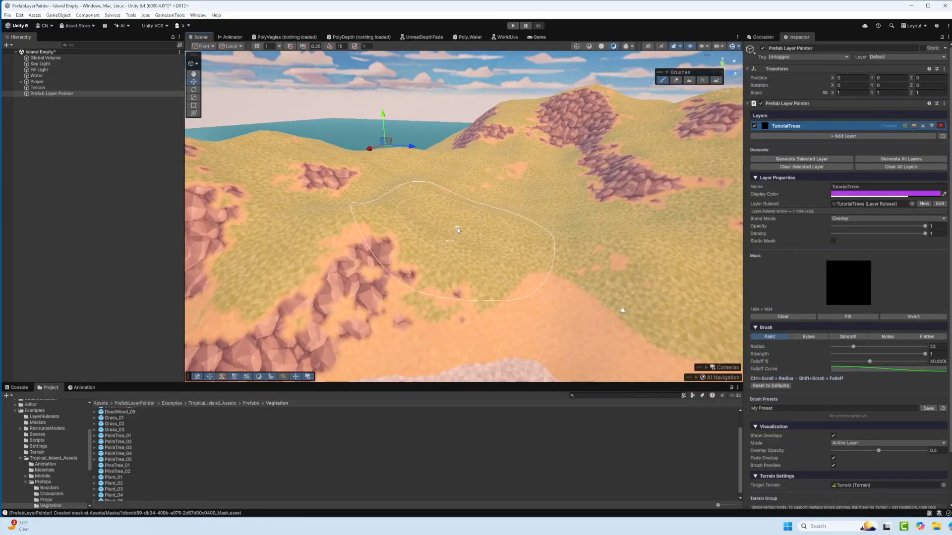
pyautogui.keyDown('ctrl'); pyautogui.scroll(5, 457, 225); pyautogui.keyUp('ctrl')
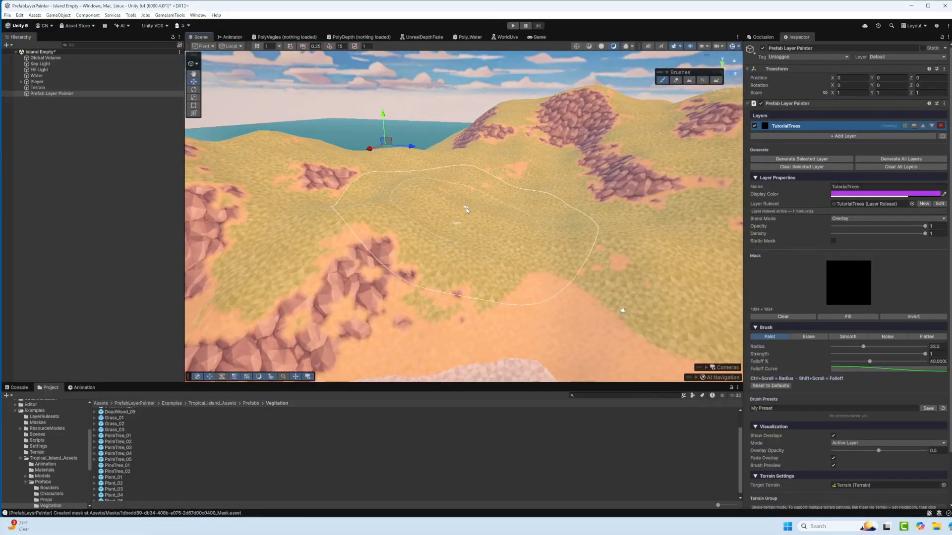
# Try a larger paint brush radius of 47, and return it to 33.5.
pyautogui.keyDown('ctrl'); pyautogui.scroll(10, 465, 217); pyautogui.keyUp('ctrl')
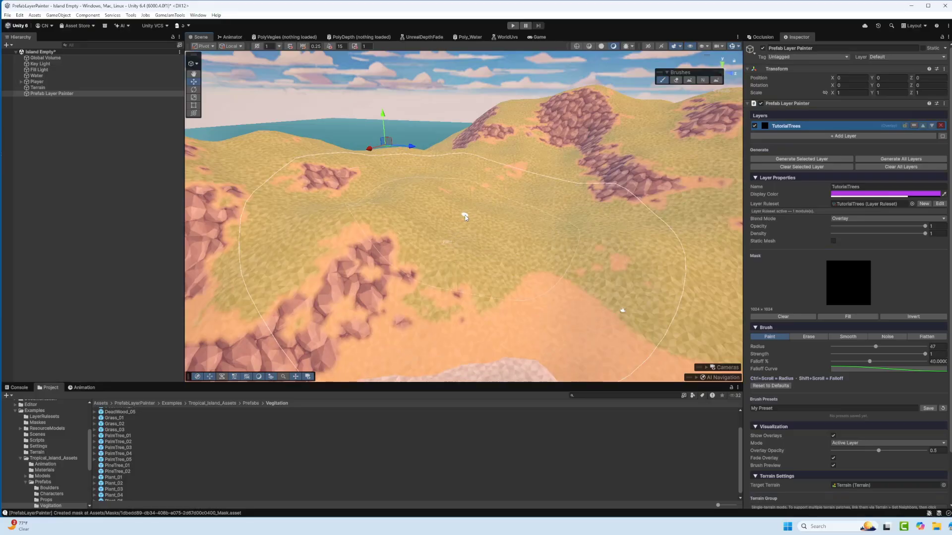
pyautogui.keyDown('ctrl'); pyautogui.scroll(-13, 465, 217); pyautogui.keyUp('ctrl')
pyautogui.keyDown('ctrl'); pyautogui.scroll(2, 465, 218); pyautogui.keyUp('ctrl')
pyautogui.keyDown('ctrl'); pyautogui.scroll(-2, 467, 217); pyautogui.keyUp('ctrl')
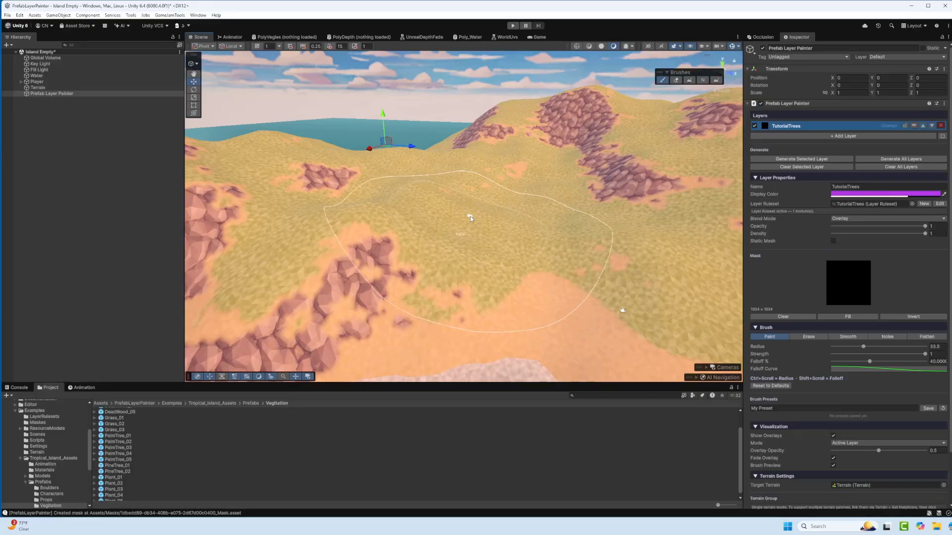
# Try a brush falloff of 55%, and return it to 40%.
pyautogui.keyDown('shift'); pyautogui.scroll(6, 484, 232); pyautogui.keyUp('shift')
pyautogui.keyDown('shift'); pyautogui.scroll(-3, 484, 232); pyautogui.keyUp('shift')
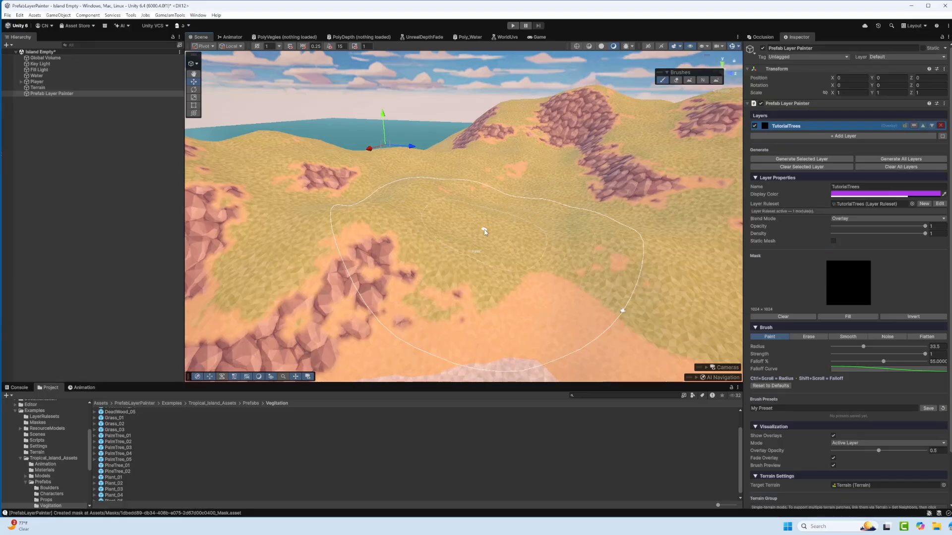
pyautogui.keyDown('shift'); pyautogui.scroll(-3, 484, 232); pyautogui.keyUp('shift')
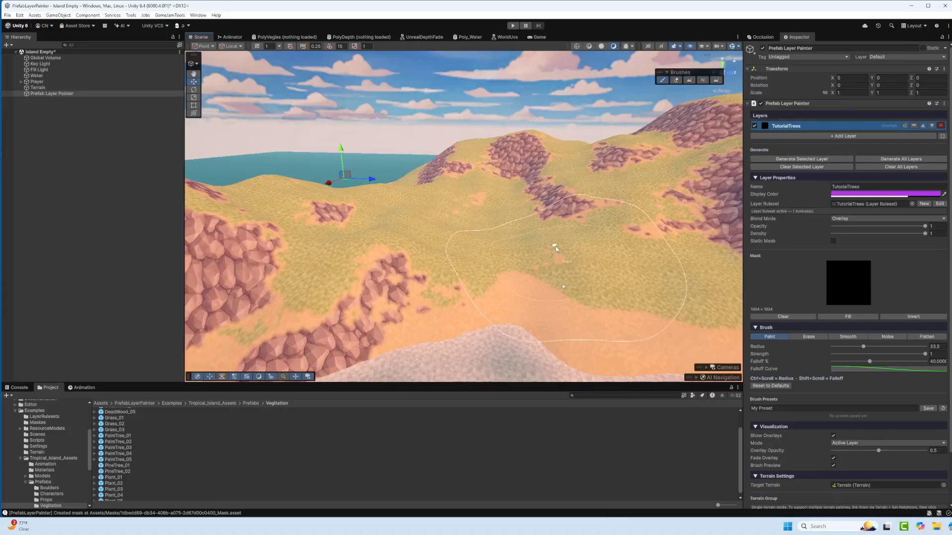
# Paint the TutorialTrees layer in a broad stroke over the grassy hillside to scatter palm trees across it.
pyautogui.moveTo(549, 249)
pyautogui.mouseDown()
pyautogui.moveTo(594, 238)
pyautogui.moveTo(515, 239)
pyautogui.moveTo(436, 218)
pyautogui.moveTo(387, 224)
pyautogui.moveTo(308, 208)
pyautogui.moveTo(431, 193)
pyautogui.moveTo(511, 158)
pyautogui.moveTo(604, 178)
pyautogui.moveTo(488, 235)
pyautogui.moveTo(565, 230)
pyautogui.moveTo(602, 256)
pyautogui.moveTo(640, 214)
pyautogui.moveTo(617, 178)
pyautogui.moveTo(580, 183)
pyautogui.mouseUp()
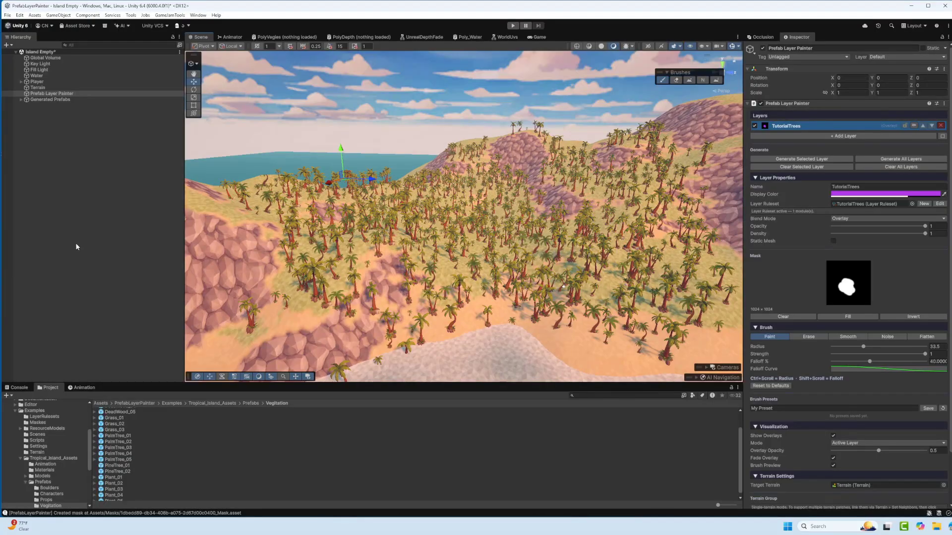
# Switch Show Overlays off and back on to compare the painted hillside with and without the mask overlay.
pyautogui.scroll(-4, 776, 352)
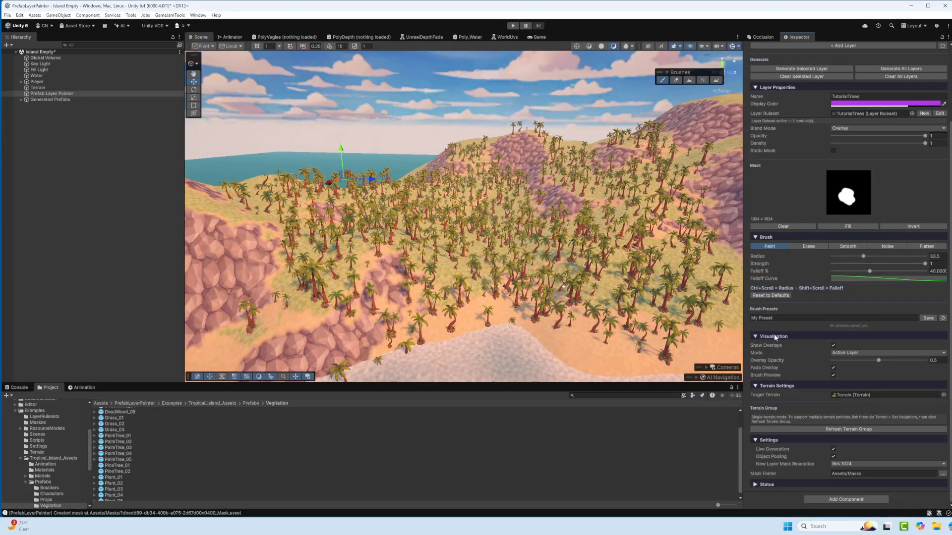
pyautogui.click(833, 345)
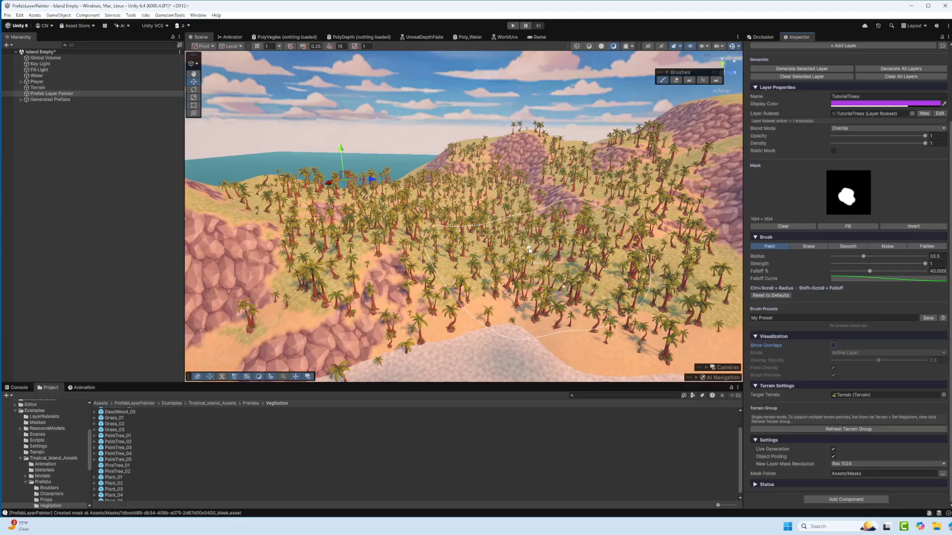
pyautogui.click(833, 346)
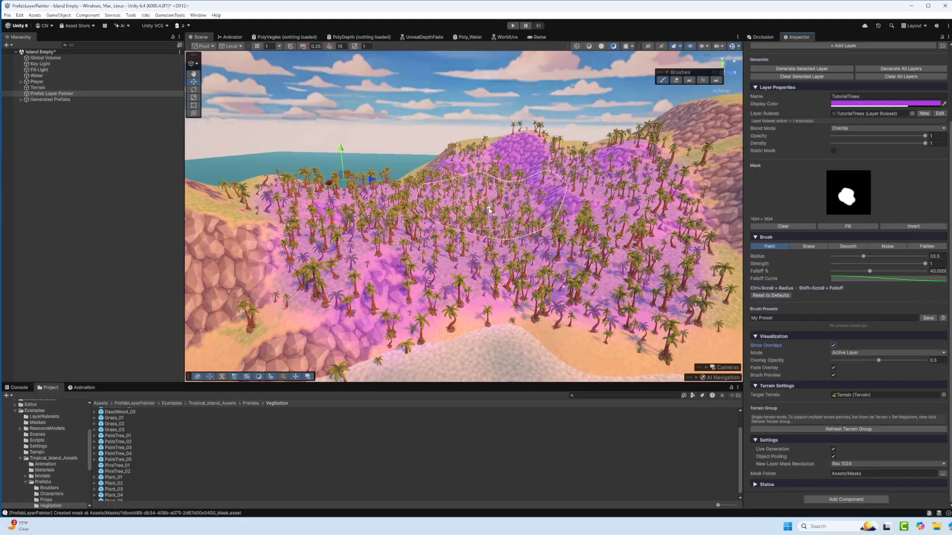
pyautogui.moveTo(489, 211); pyautogui.dragTo(531, 177, button='right')
pyautogui.press('w')
pyautogui.press('s')
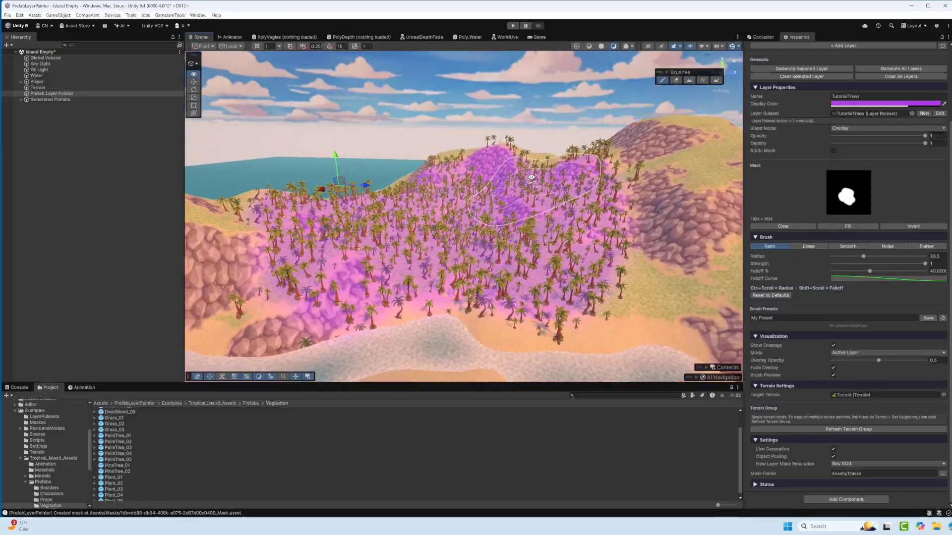